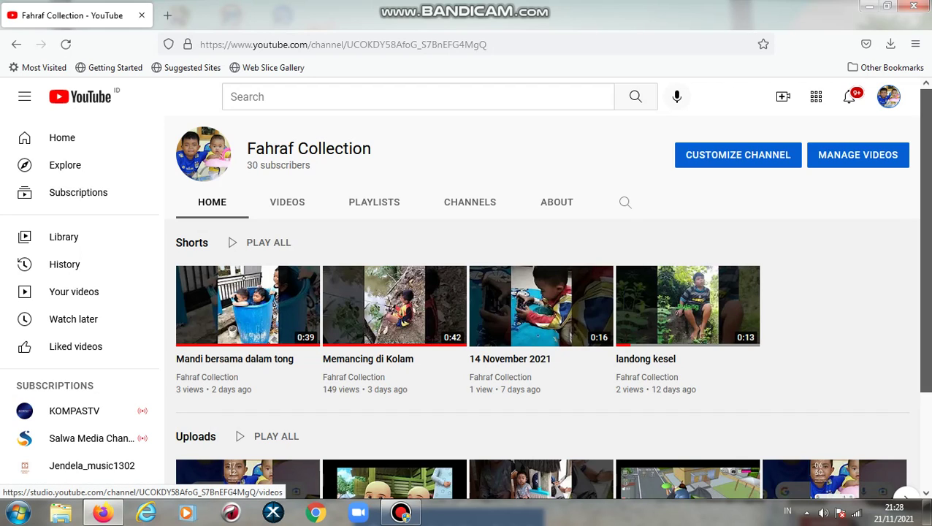
Open the channel's video management page in YouTube Studio and start a new video upload
left_click(857, 155)
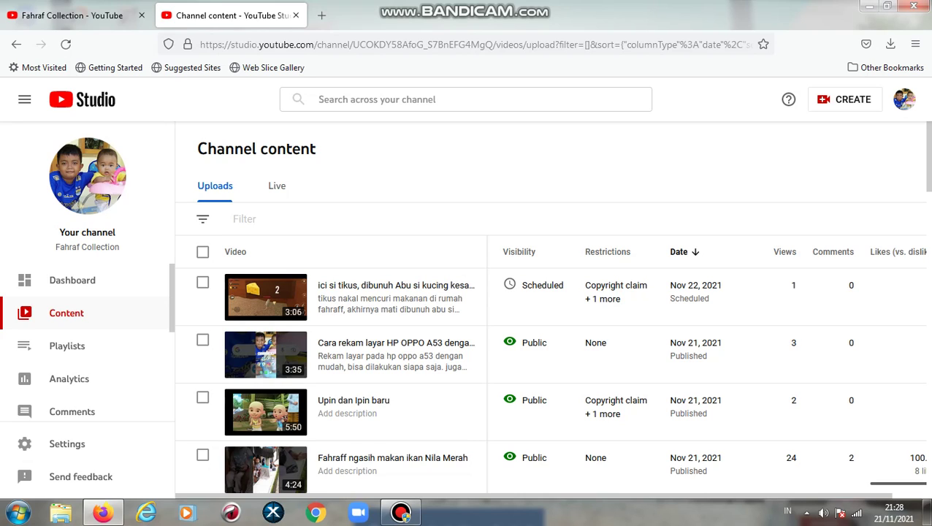
left_click(844, 99)
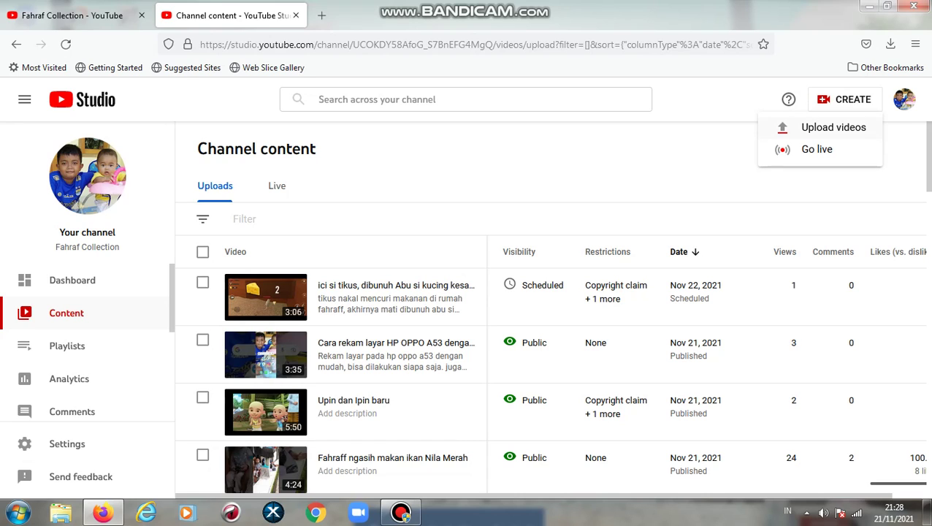
left_click(833, 127)
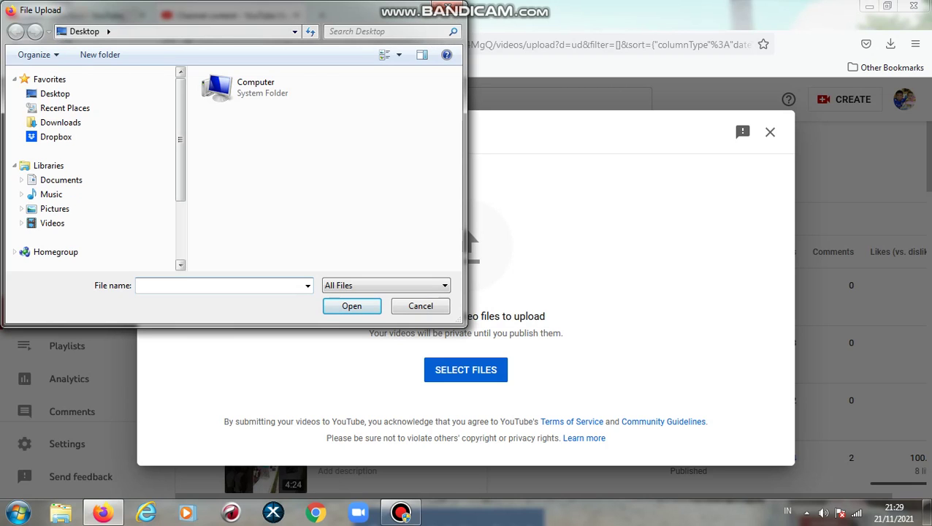
Look through the HIBURAN folder on drive D for a video file to upload
scroll(91, 167, "down", 3)
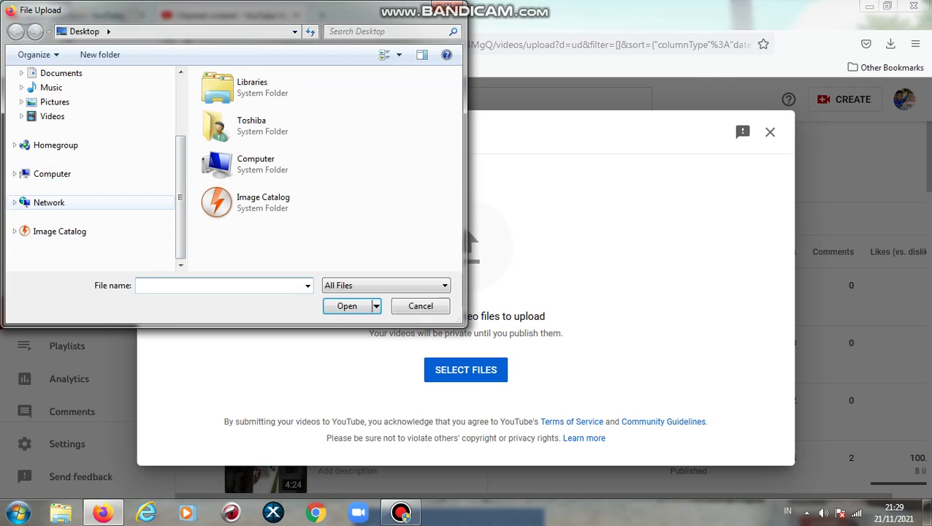
scroll(92, 202, "up", 3)
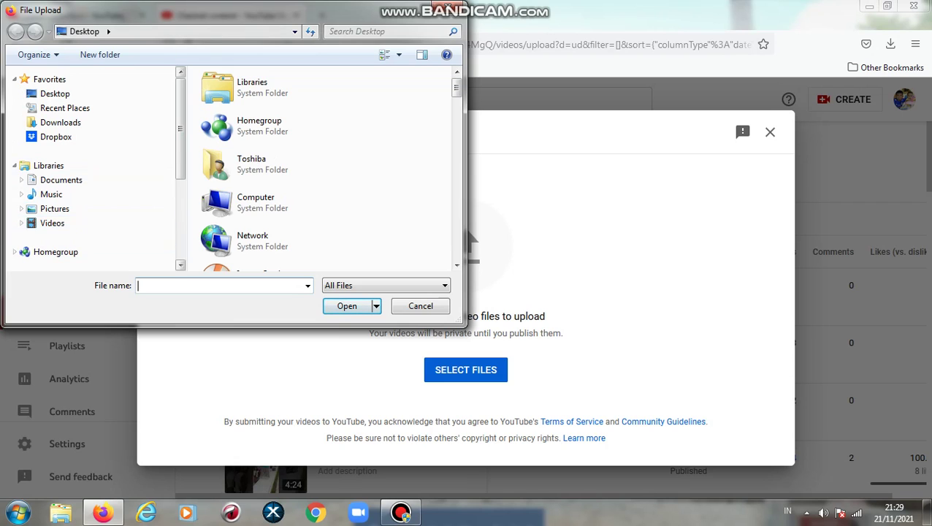
scroll(91, 168, "down", 3)
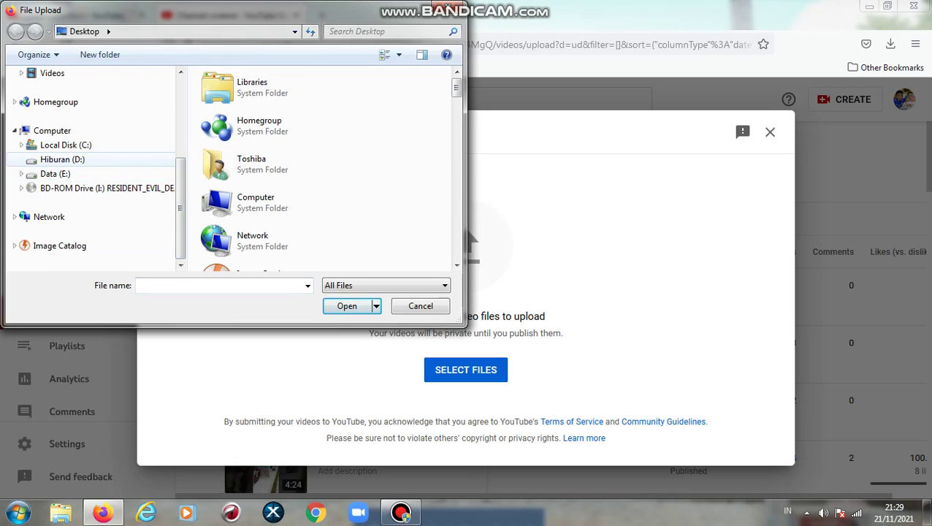
left_click(22, 159)
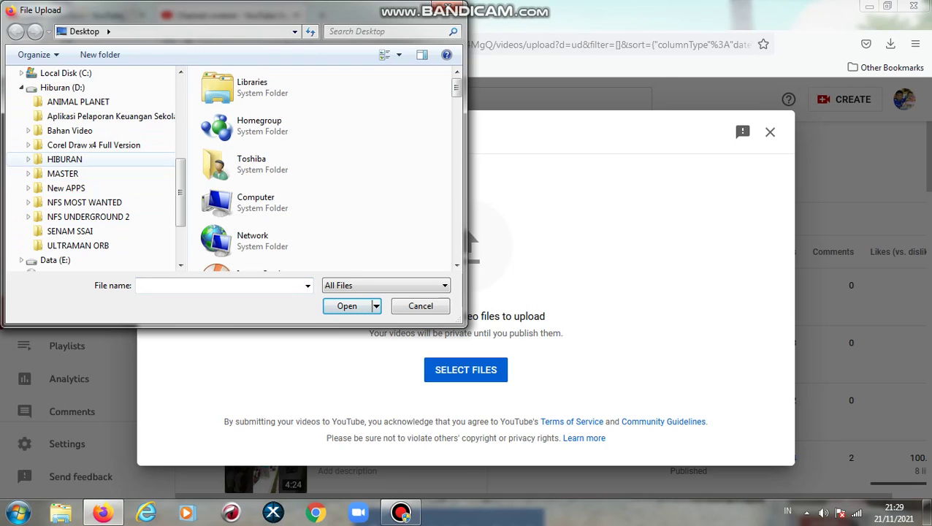
left_click(65, 159)
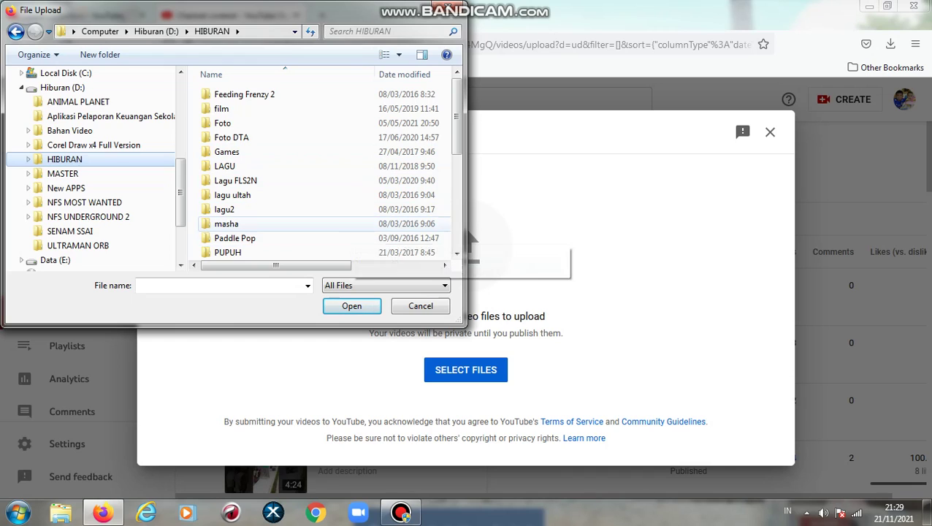
scroll(325, 168, "down", 4)
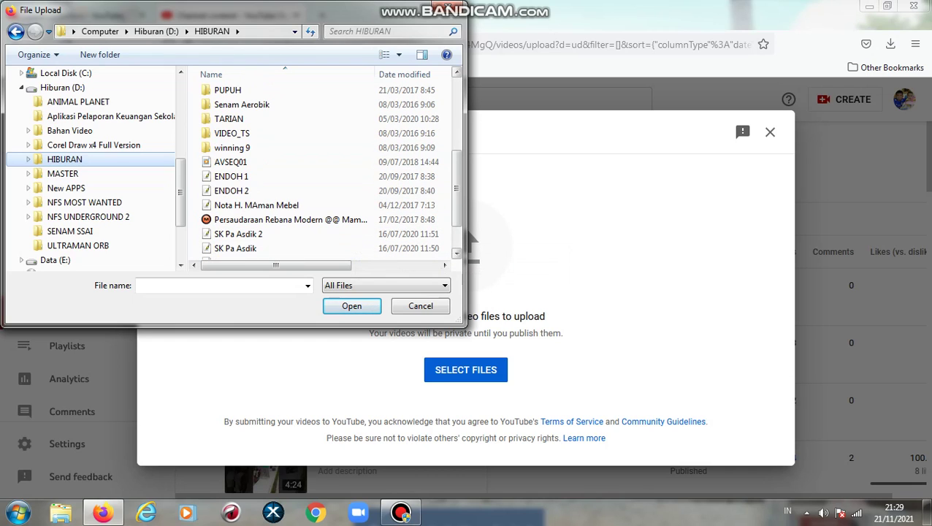
scroll(325, 168, "down", 1)
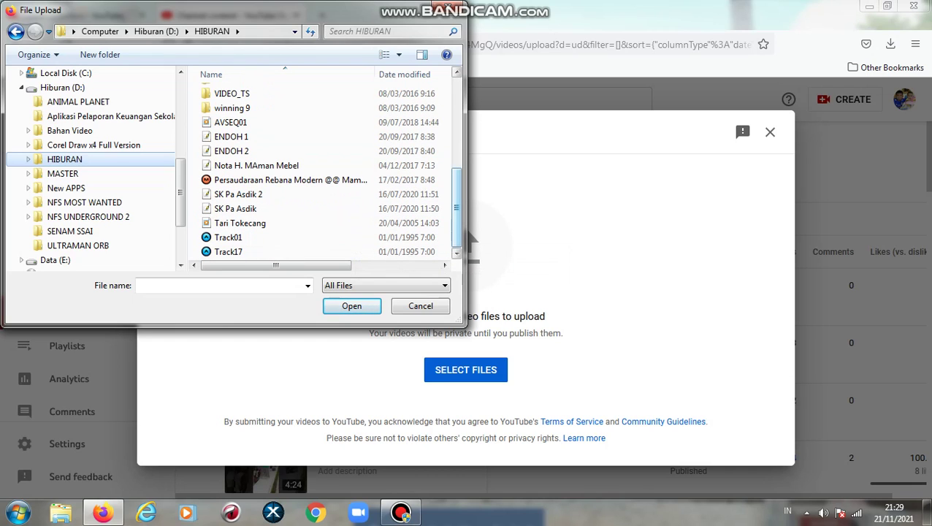
scroll(102, 175, "up", 4)
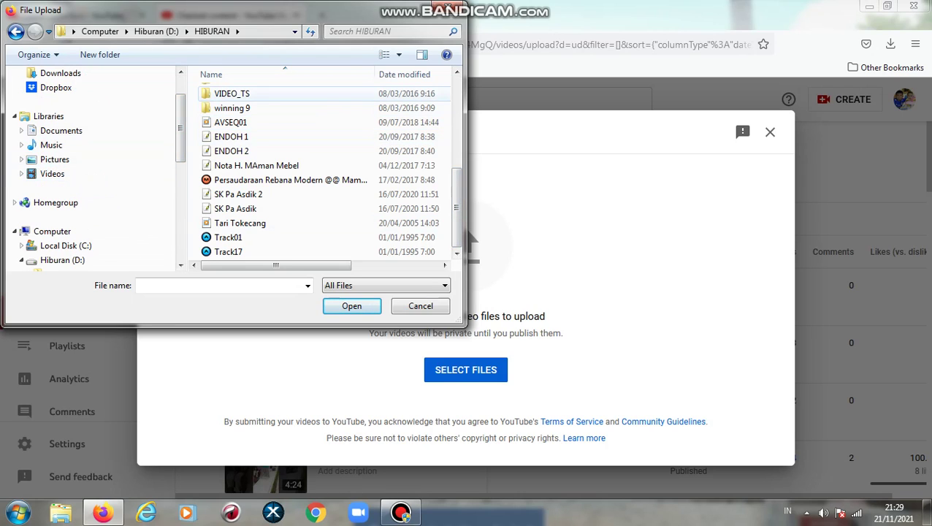
Upload the Wildlife video from the Sample Videos folder of the Videos library
double_click(231, 93)
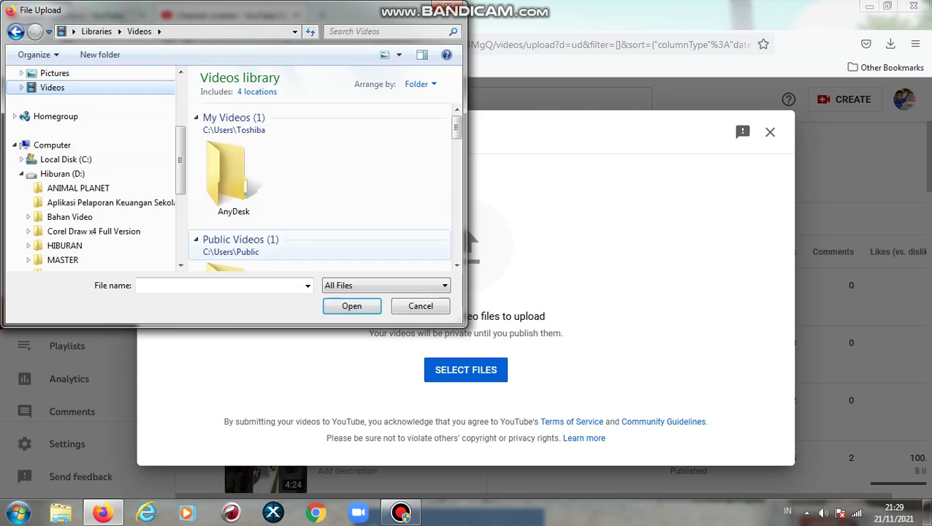
scroll(321, 188, "down", 3)
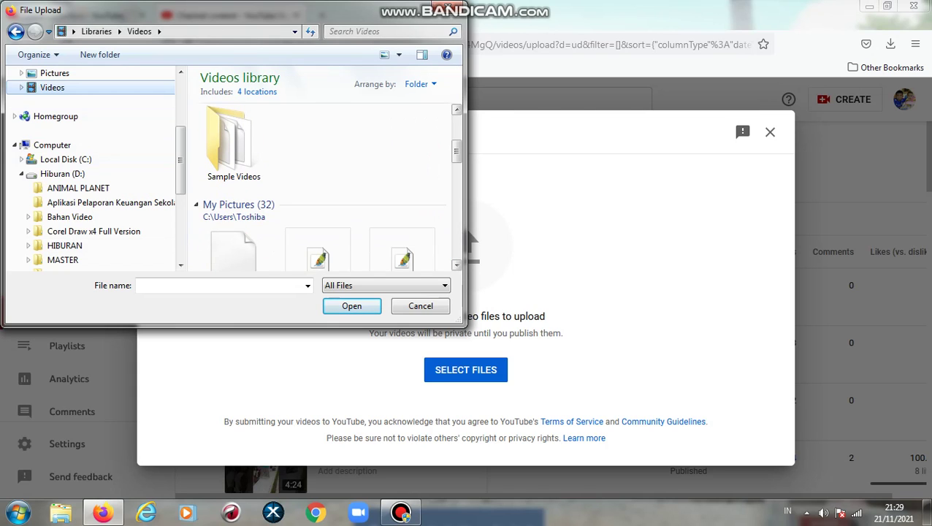
left_click(233, 144)
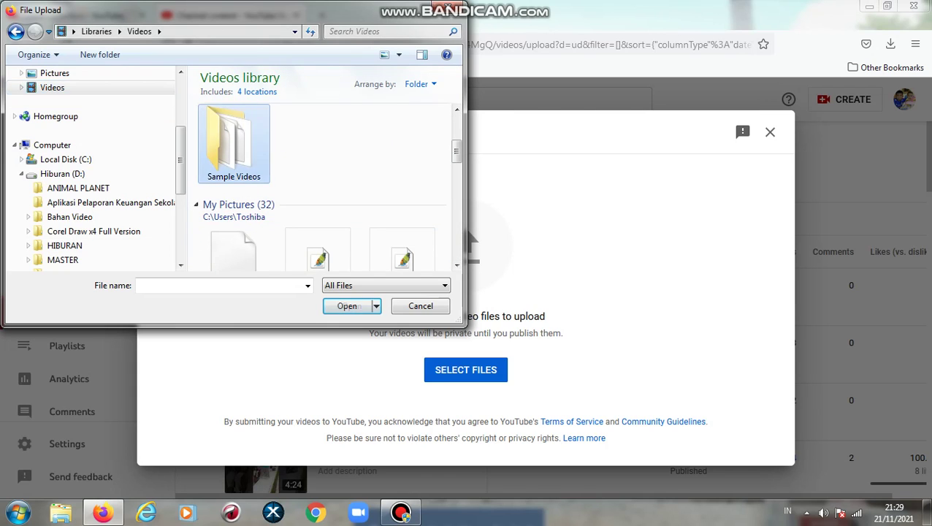
double_click(234, 144)
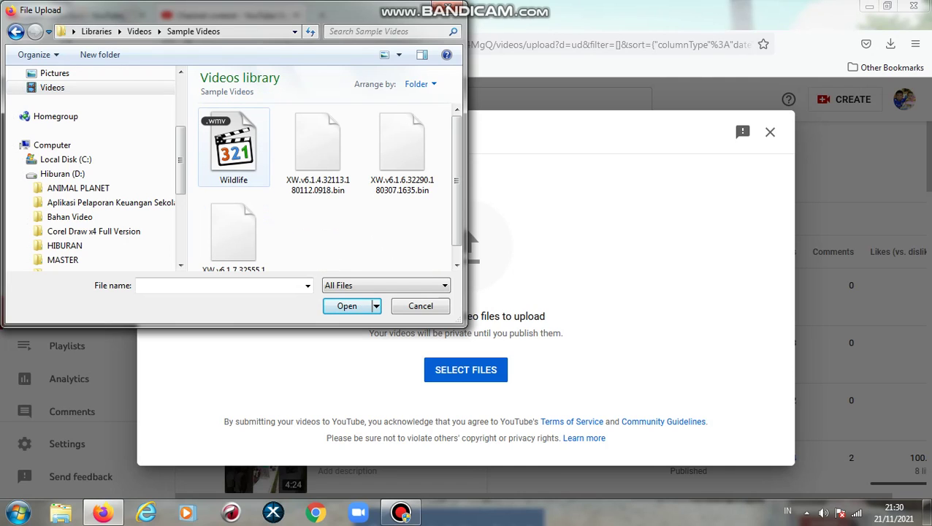
left_click(234, 146)
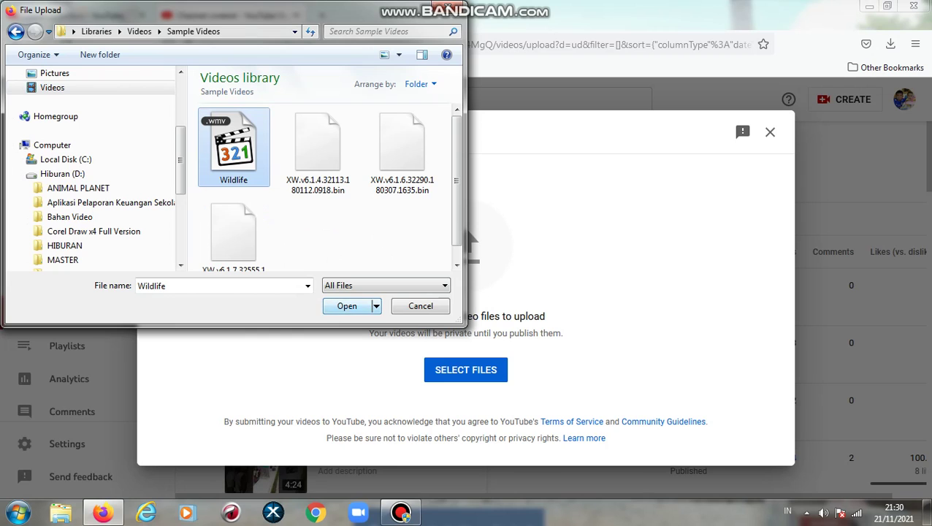
left_click(347, 306)
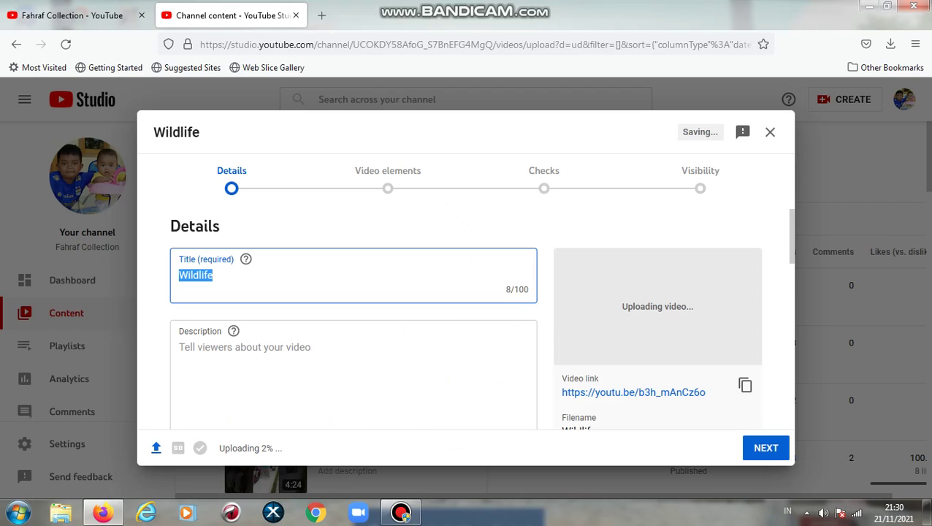
Review the upload's details form, from title and description through thumbnail and playlists to the audience question
left_click(214, 275)
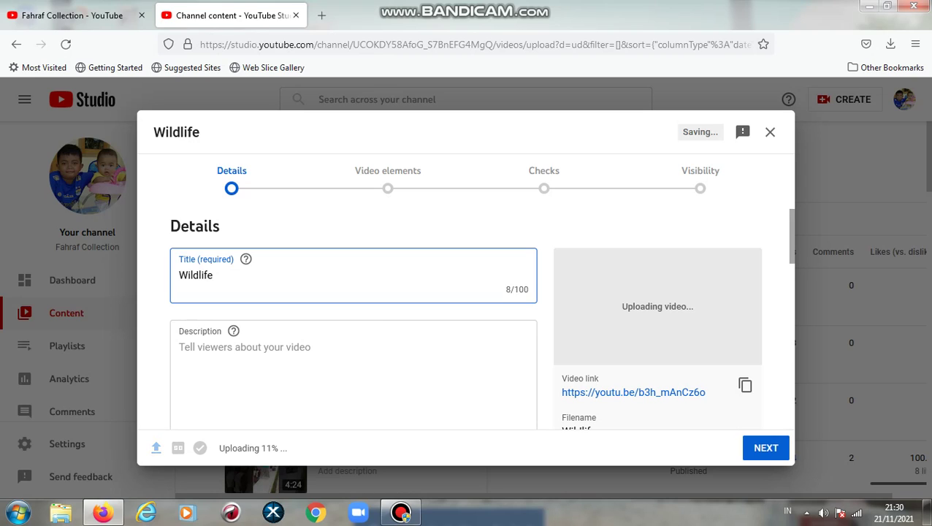
scroll(480, 318, "down", 1)
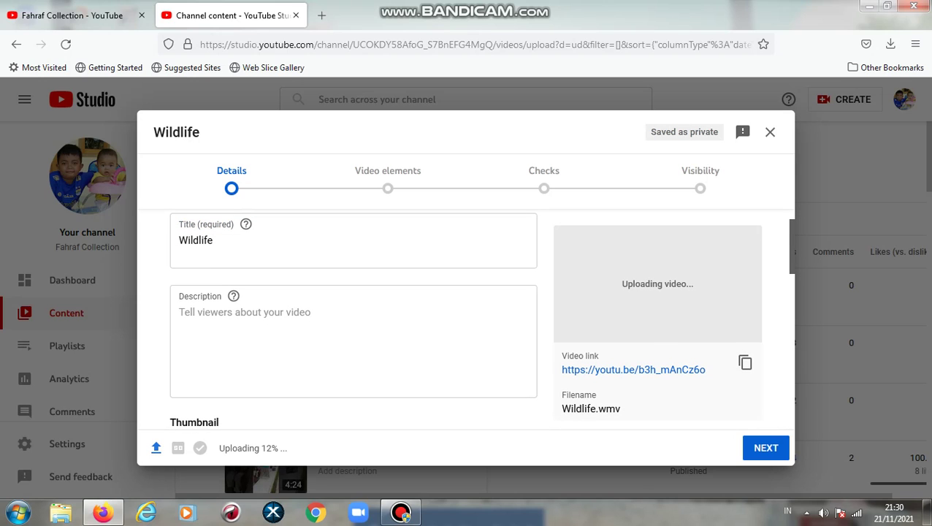
scroll(480, 318, "down", 2)
scroll(481, 317, "up", 2)
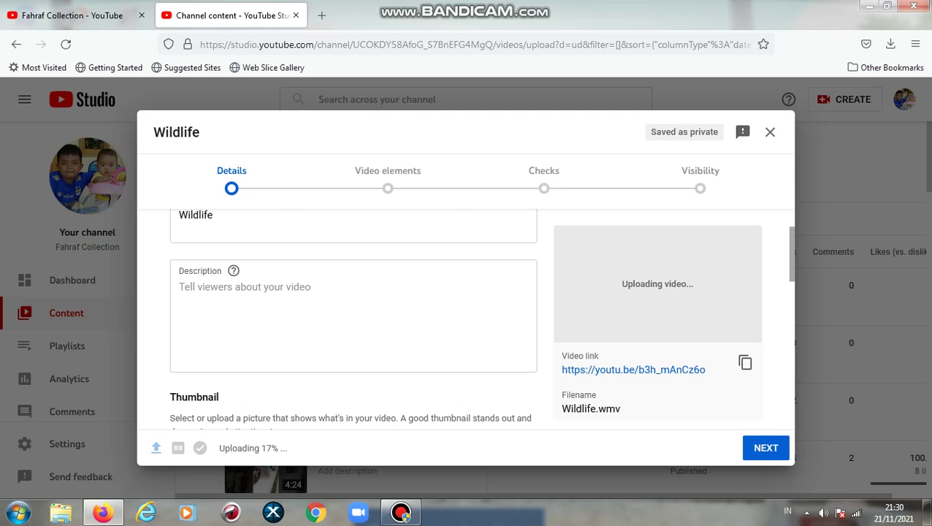
scroll(352, 318, "down", 2)
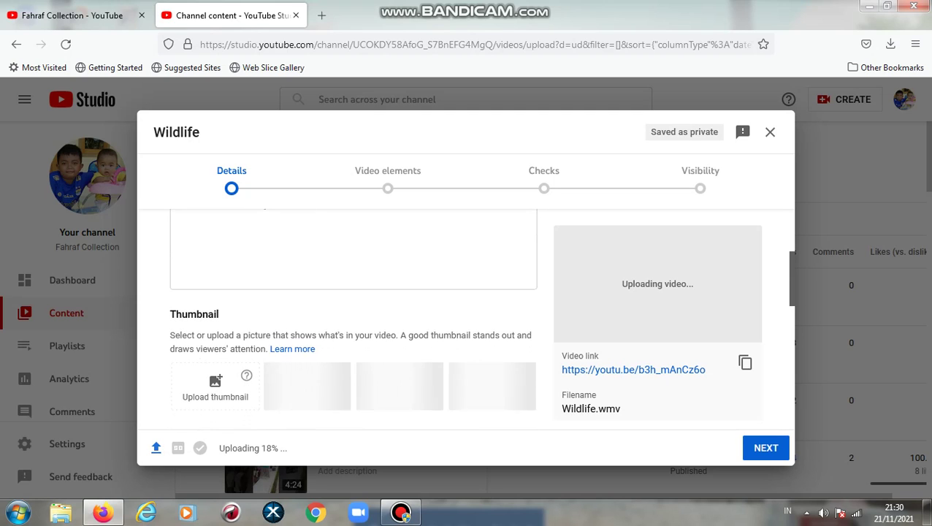
scroll(352, 318, "down", 1)
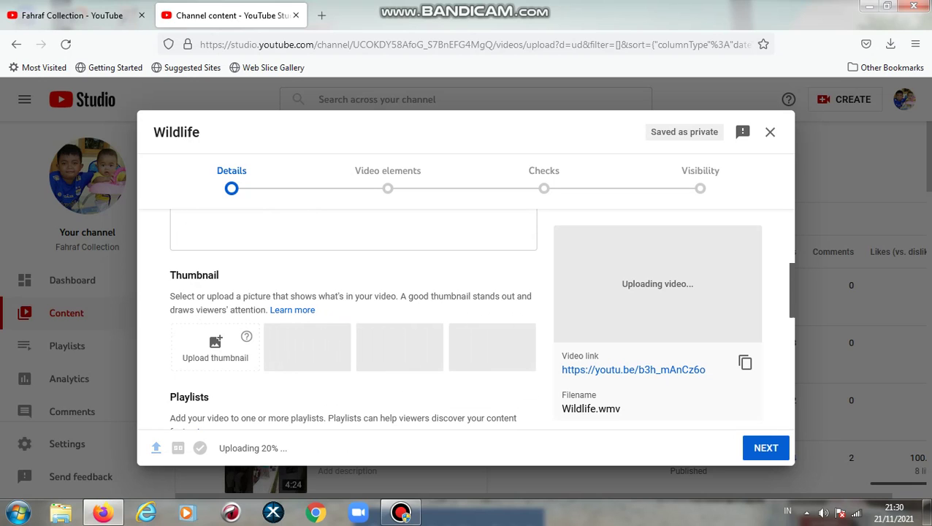
scroll(353, 317, "up", 2)
scroll(352, 317, "down", 4)
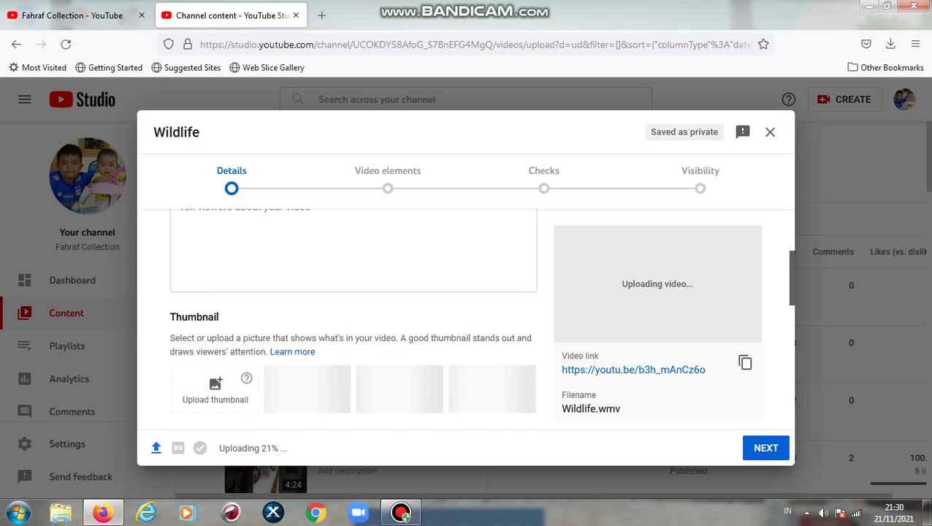
scroll(480, 318, "down", 3)
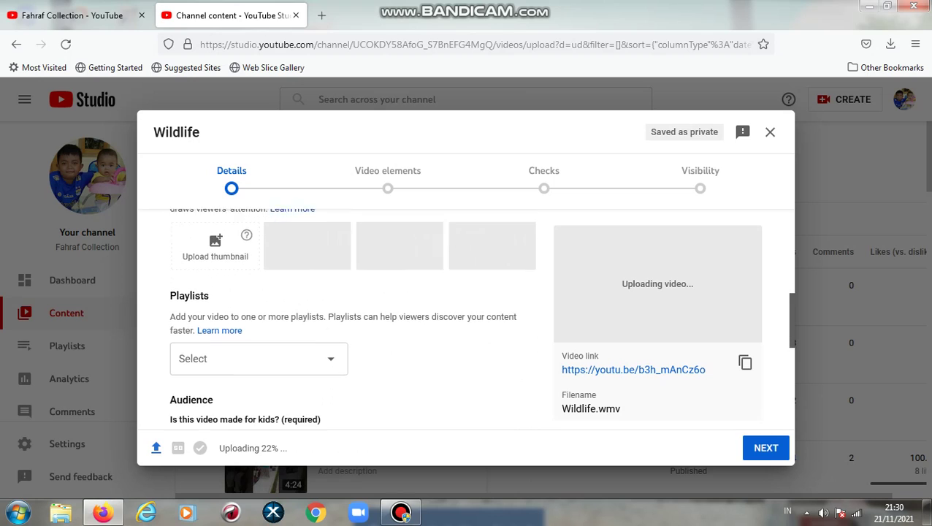
scroll(481, 317, "down", 3)
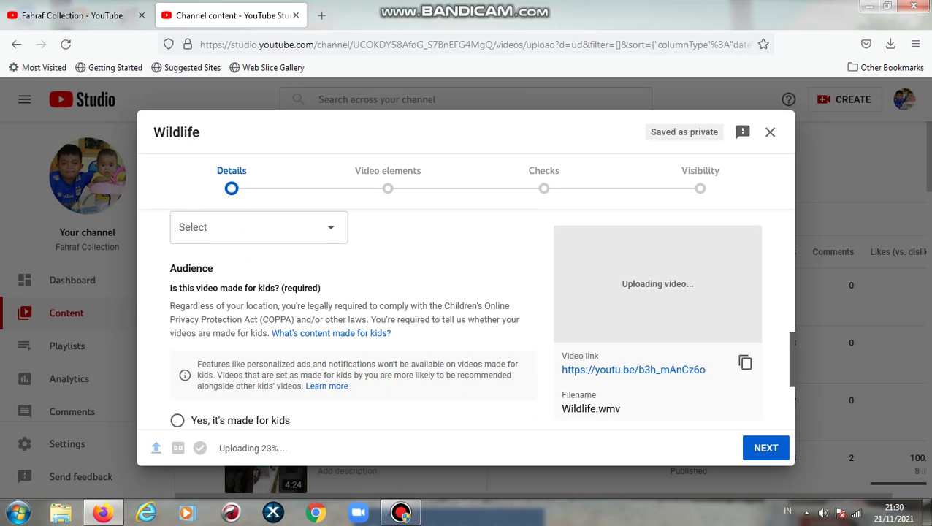
scroll(481, 318, "down", 3)
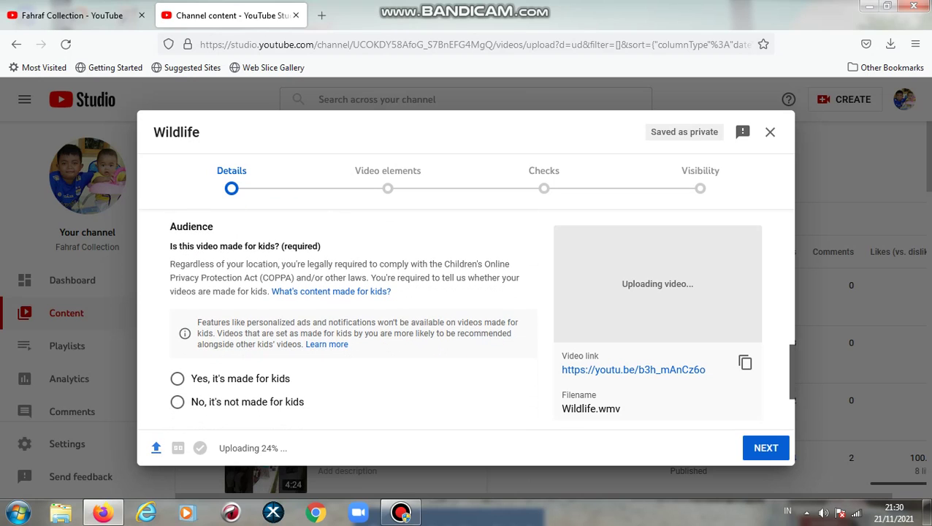
Set the video's audience to "No, it's not made for kids"
scroll(480, 318, "up", 4)
scroll(466, 319, "down", 2)
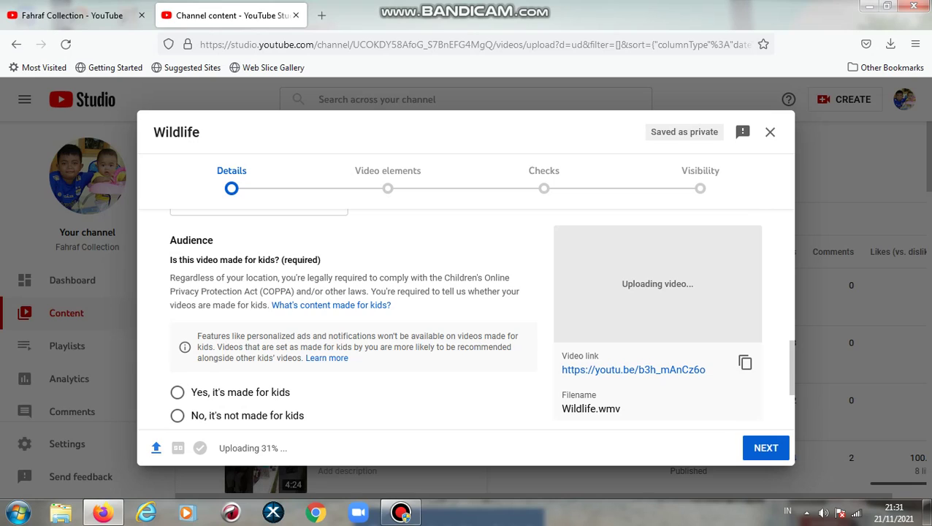
left_click(178, 416)
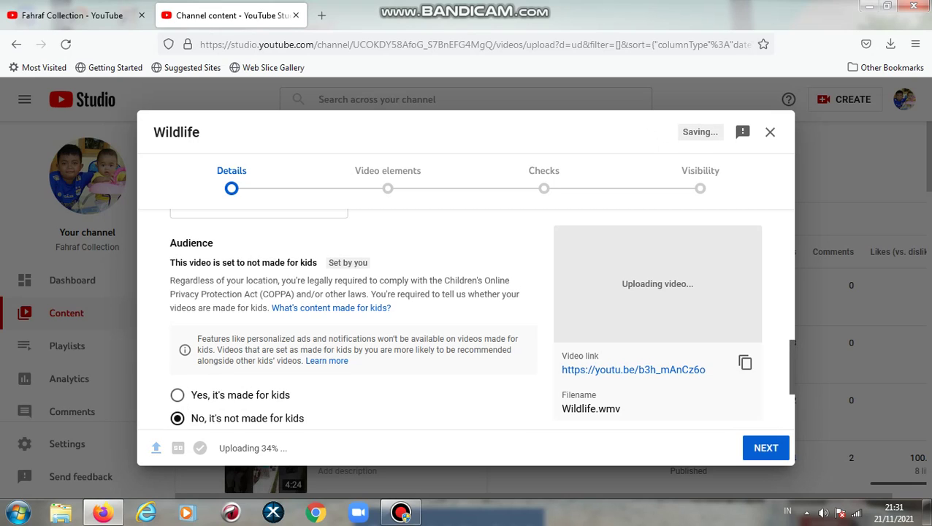
Enter "kehidupan binatang" as the video description and continue to the Video elements stage
scroll(468, 314, "up", 10)
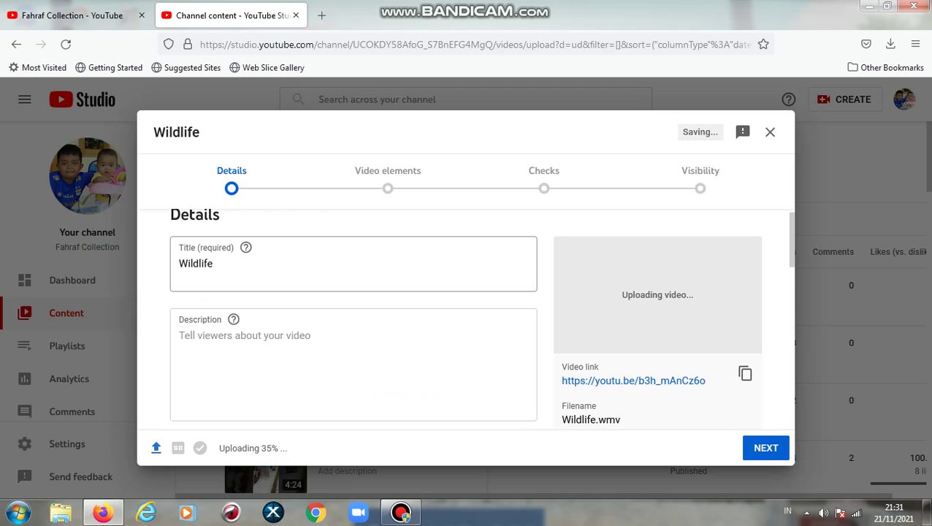
left_click(212, 263)
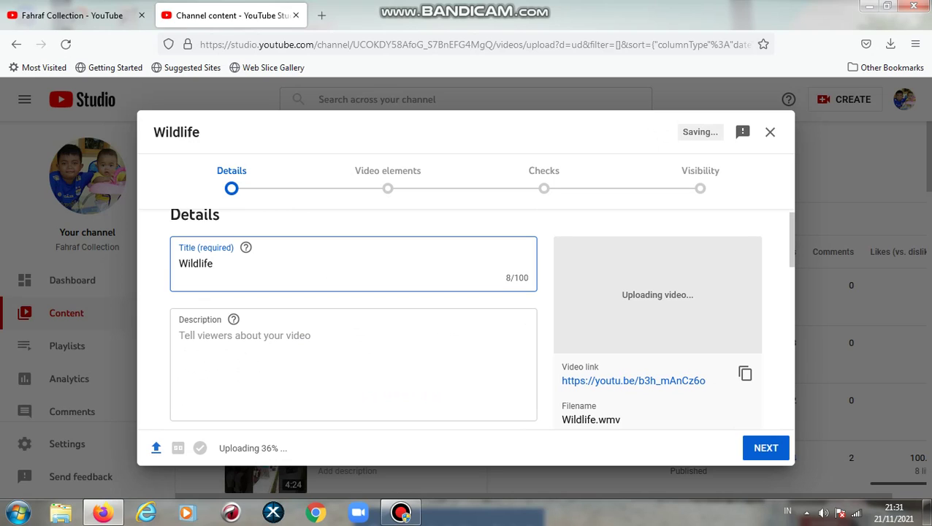
left_click(180, 335)
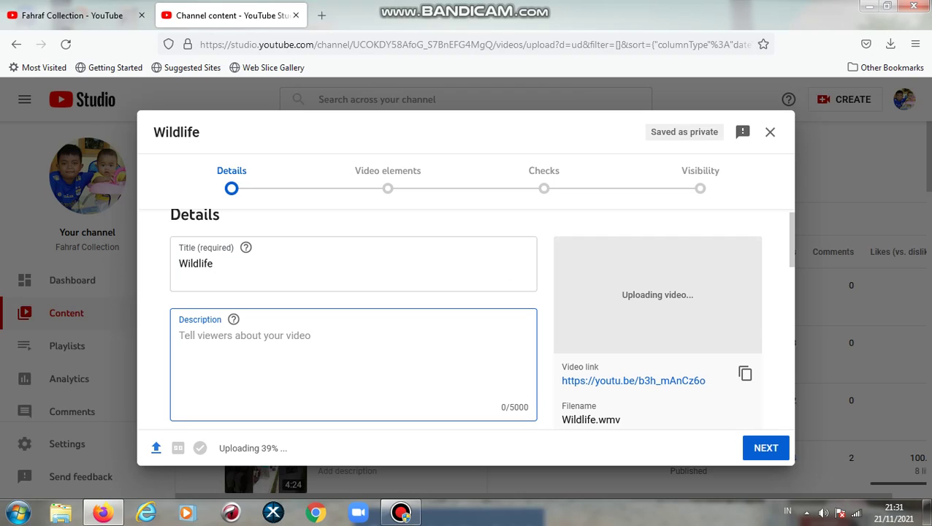
type("kehiduo")
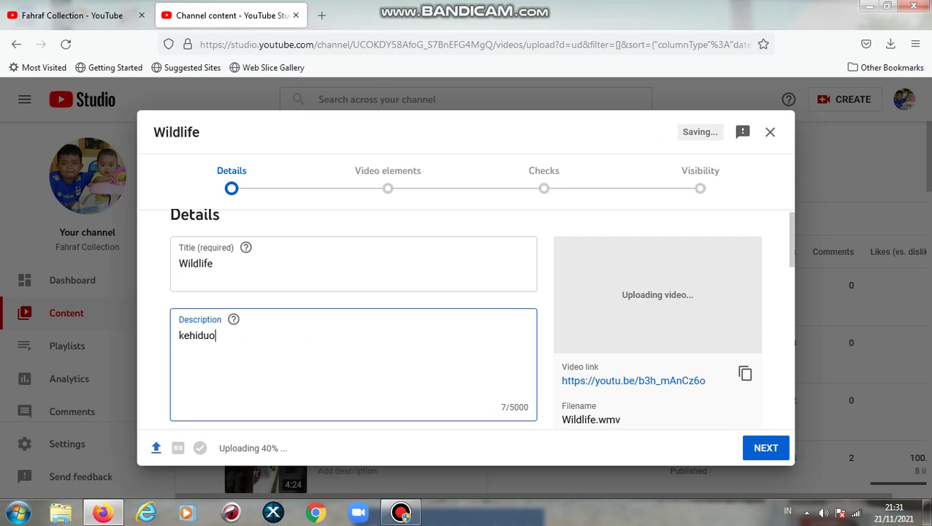
type("a")
key("BackSpace")
key("BackSpace")
type("pan binan")
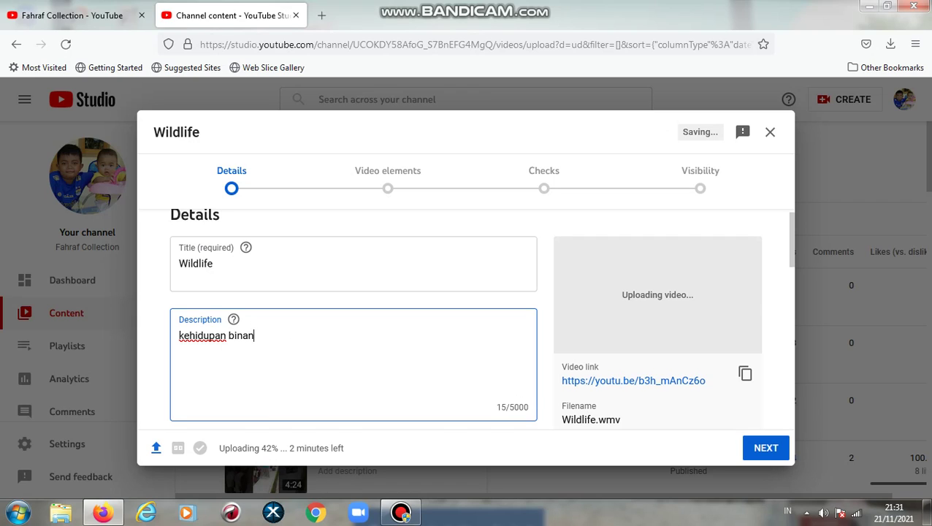
key("BackSpace")
type("tang")
left_click(765, 448)
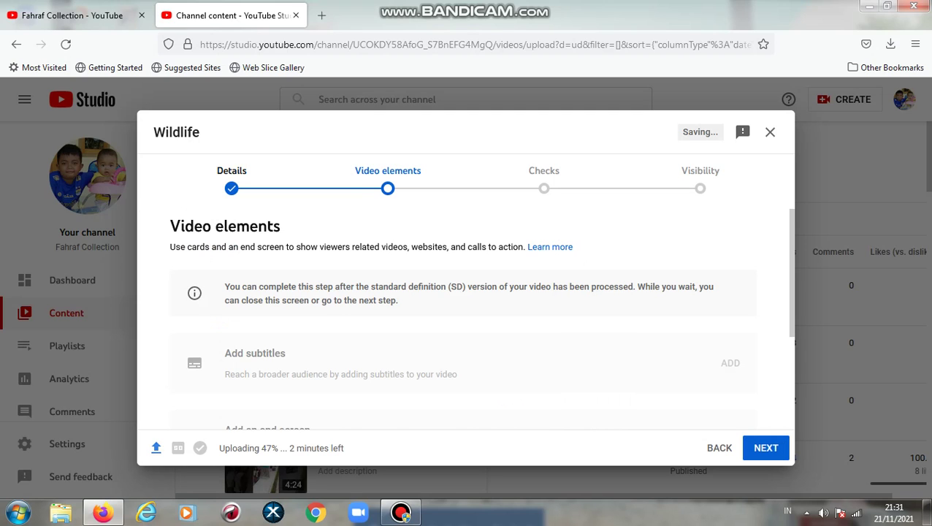
scroll(466, 318, "down", 1)
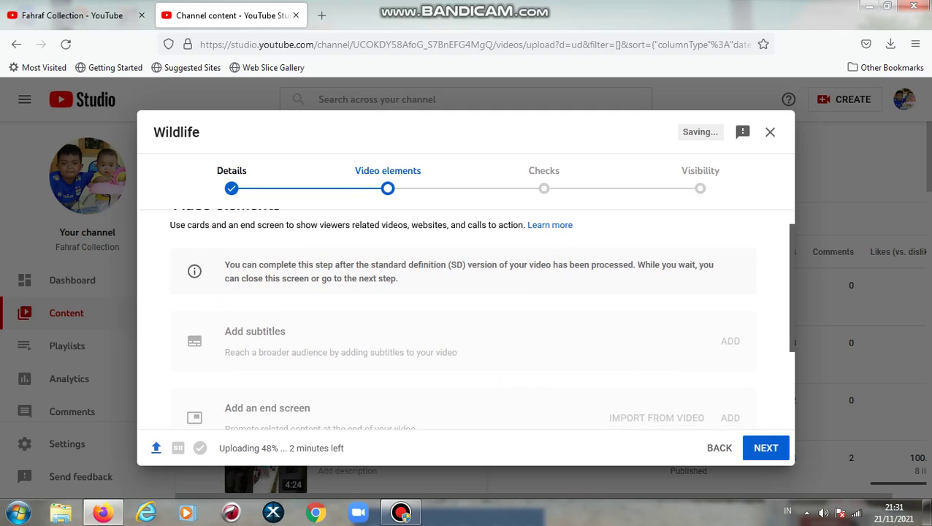
Review the subtitles, end screen and cards options of the Video elements stage and continue to Checks
scroll(465, 317, "up", 1)
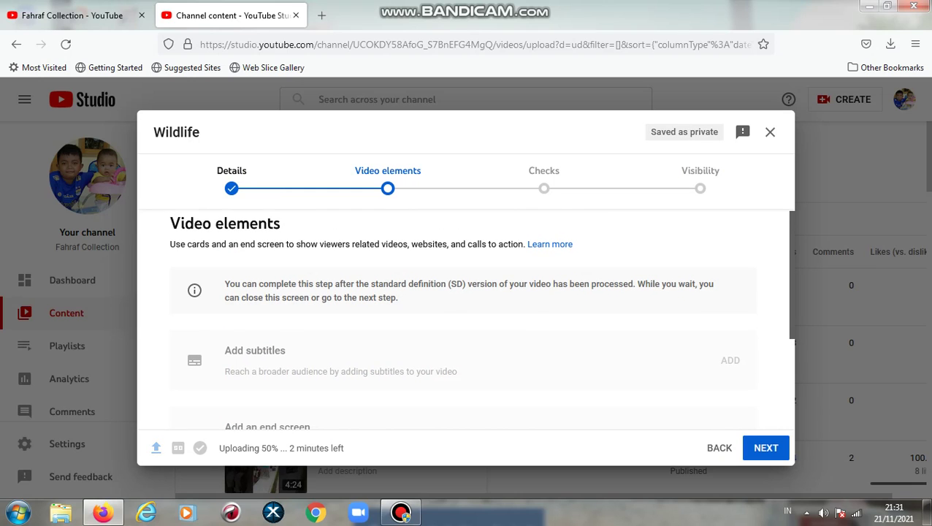
scroll(466, 317, "down", 2)
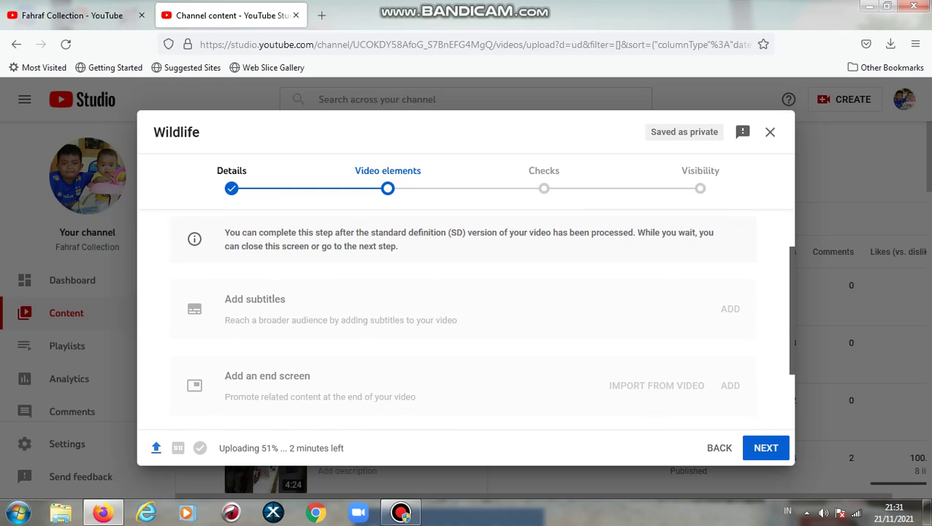
scroll(466, 318, "down", 1)
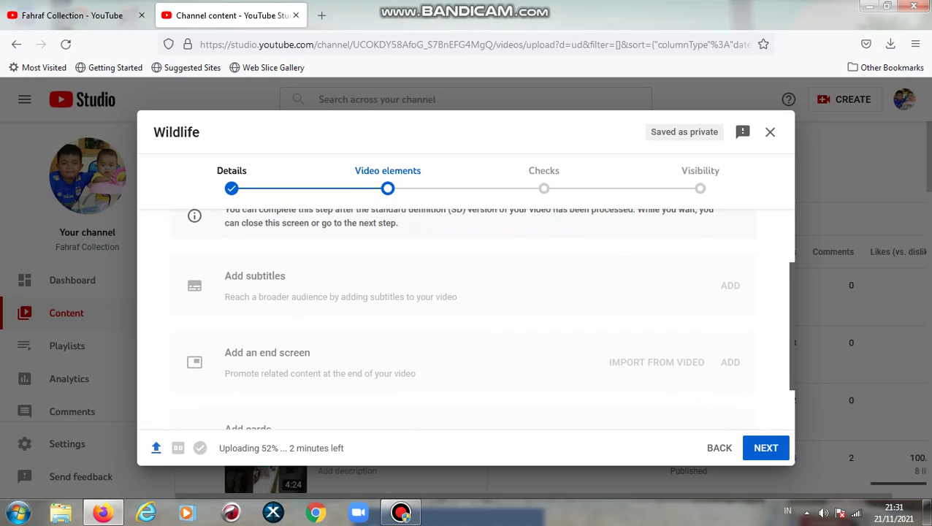
scroll(466, 317, "down", 1)
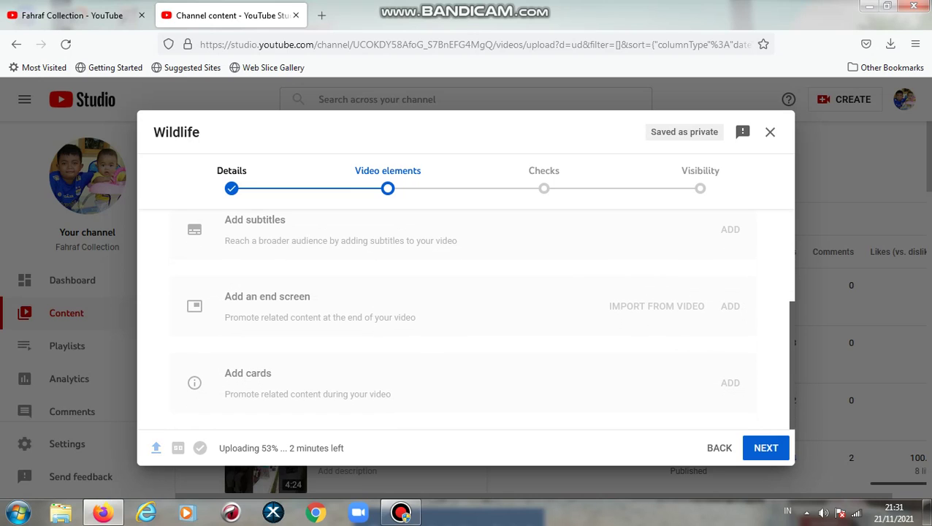
scroll(466, 317, "up", 2)
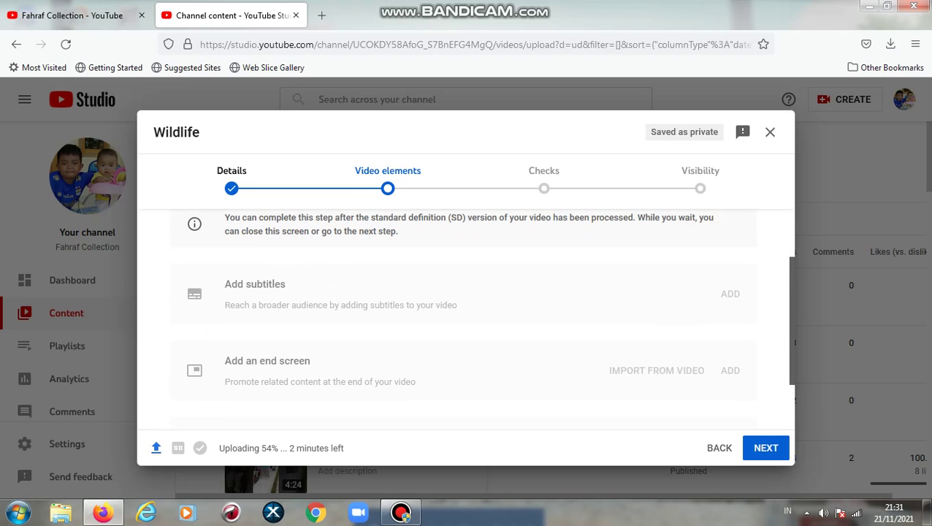
left_click(765, 448)
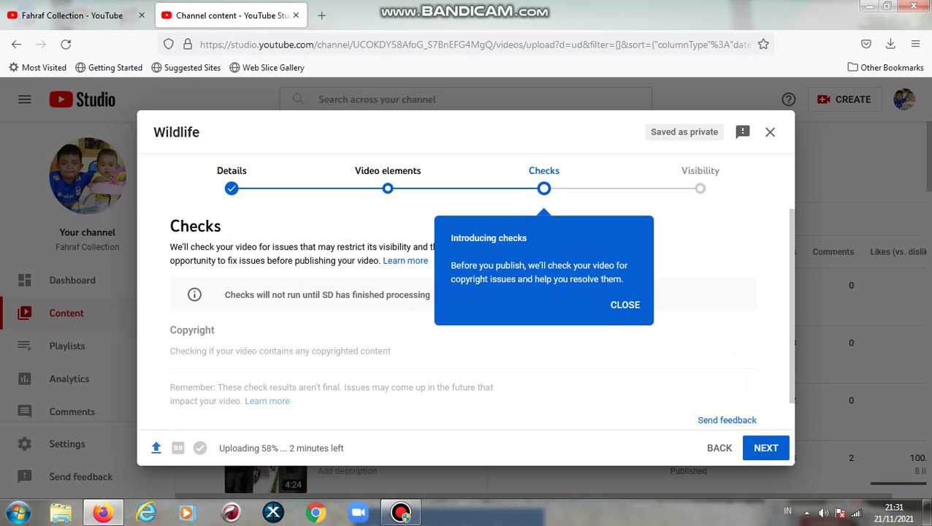
Dismiss the introduction to checks and continue from the Checks stage to the Visibility stage
left_click(624, 305)
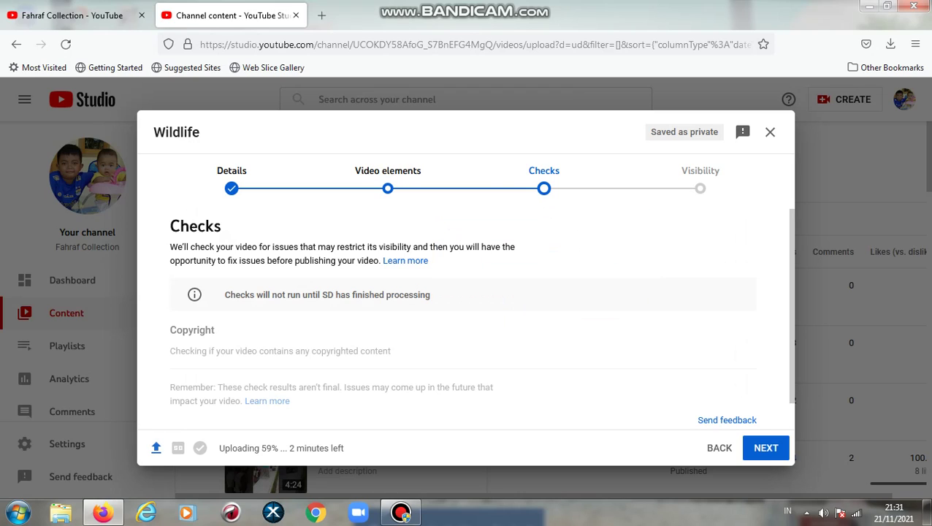
scroll(465, 318, "down", 1)
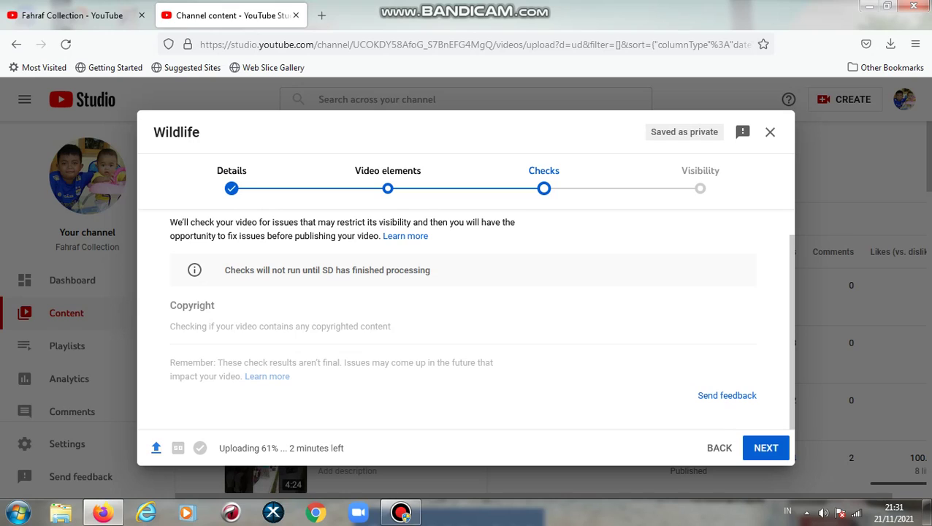
left_click(765, 447)
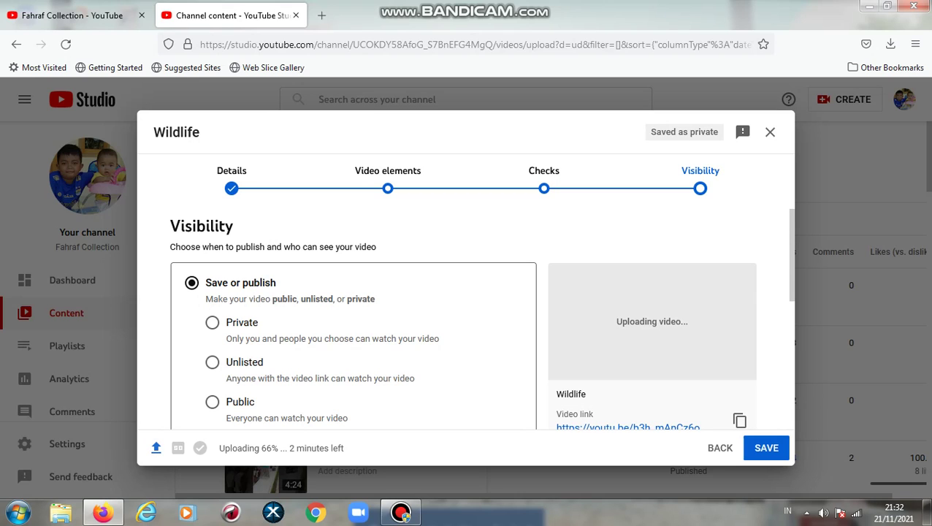
Examine the visibility choices, from the save or publish options through Schedule to the pre-publishing guidance
scroll(464, 321, "down", 3)
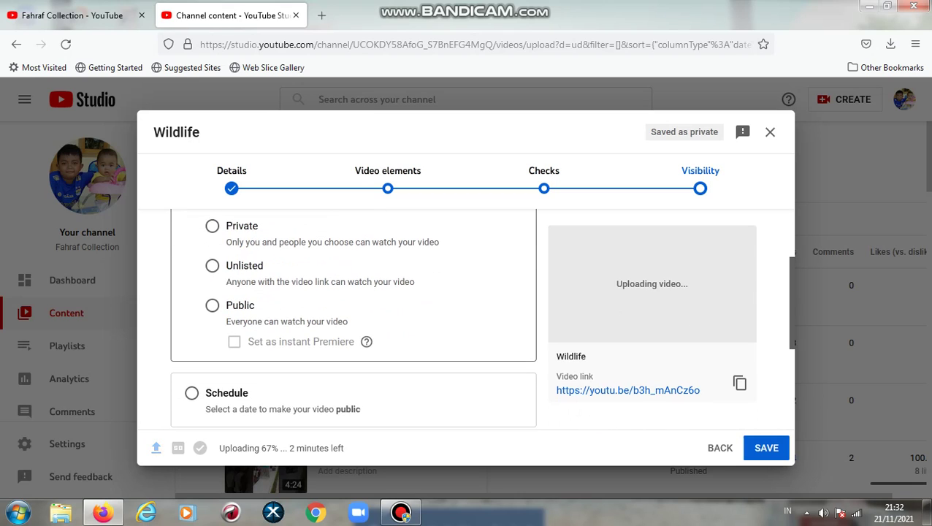
scroll(354, 321, "down", 1)
scroll(353, 317, "down", 2)
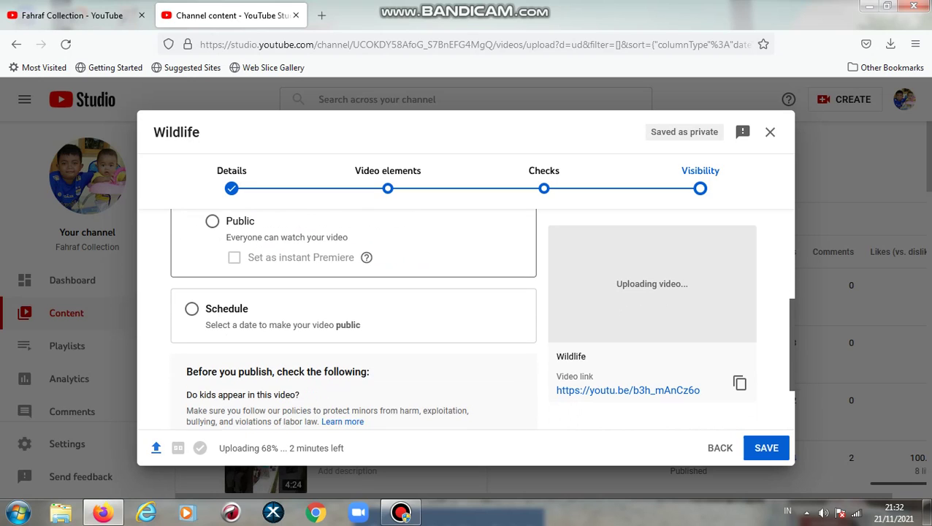
scroll(353, 318, "down", 1)
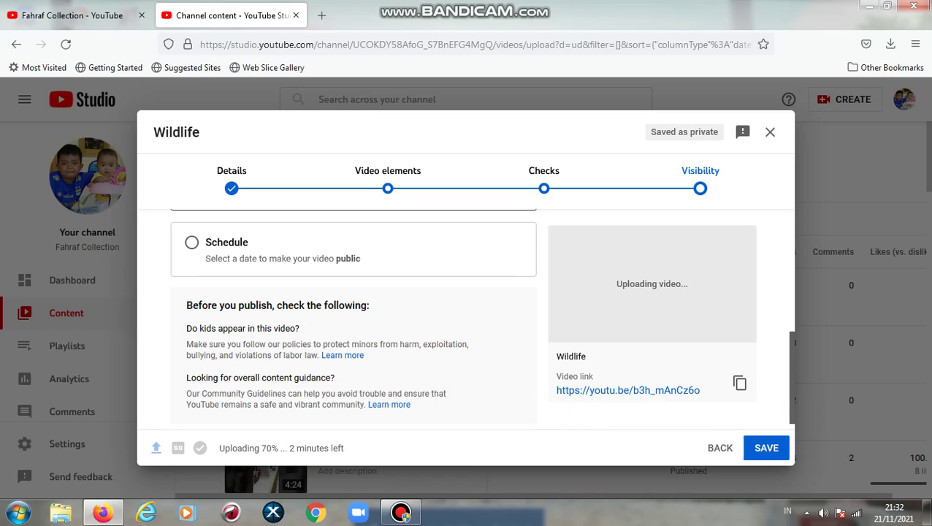
scroll(353, 318, "down", 1)
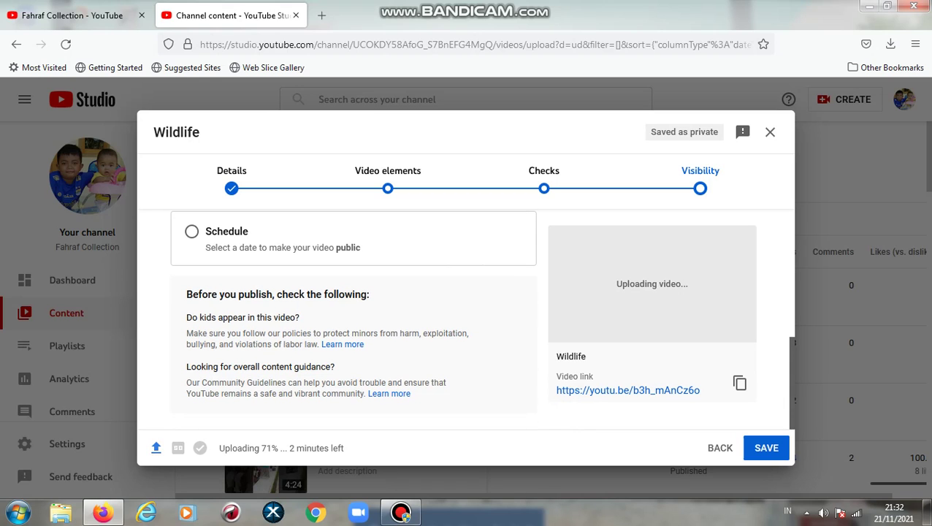
scroll(353, 317, "up", 5)
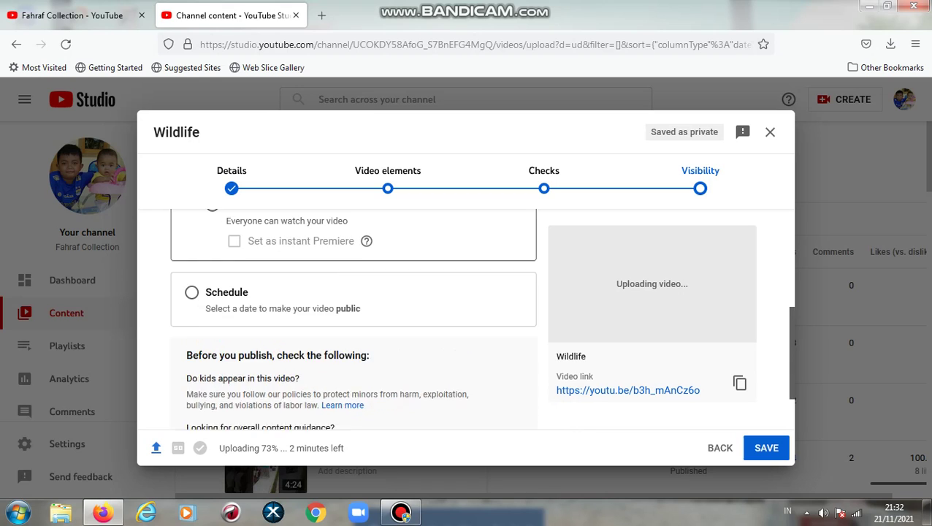
scroll(353, 318, "up", 3)
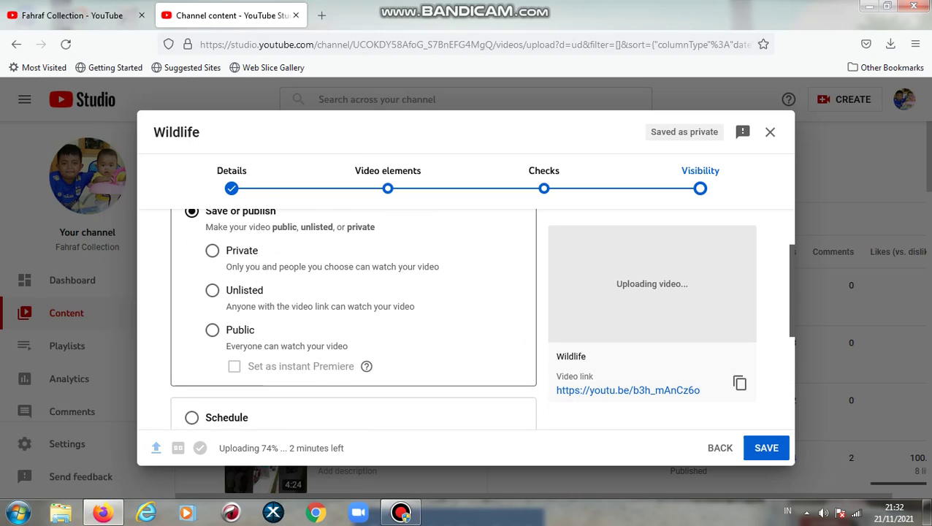
scroll(354, 317, "down", 1)
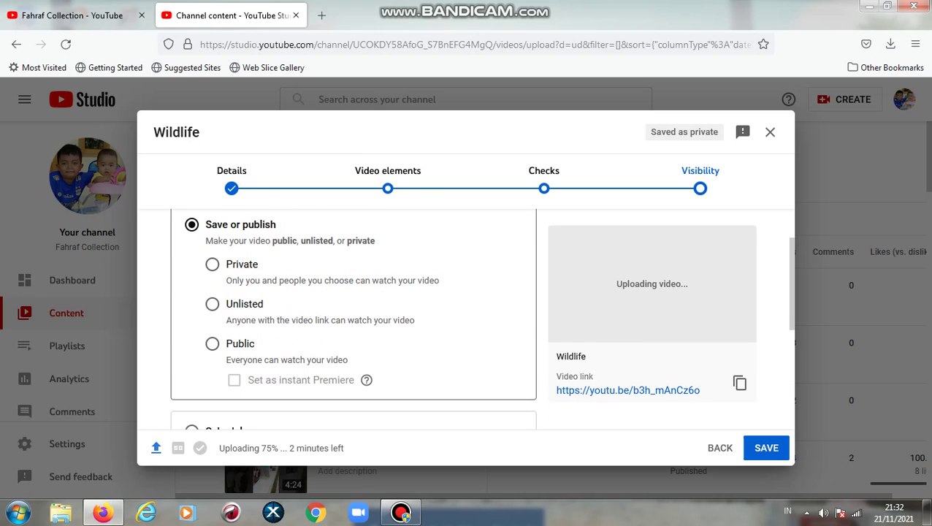
Try the Private option under Save or publish for the Wildlife video
left_click(212, 264)
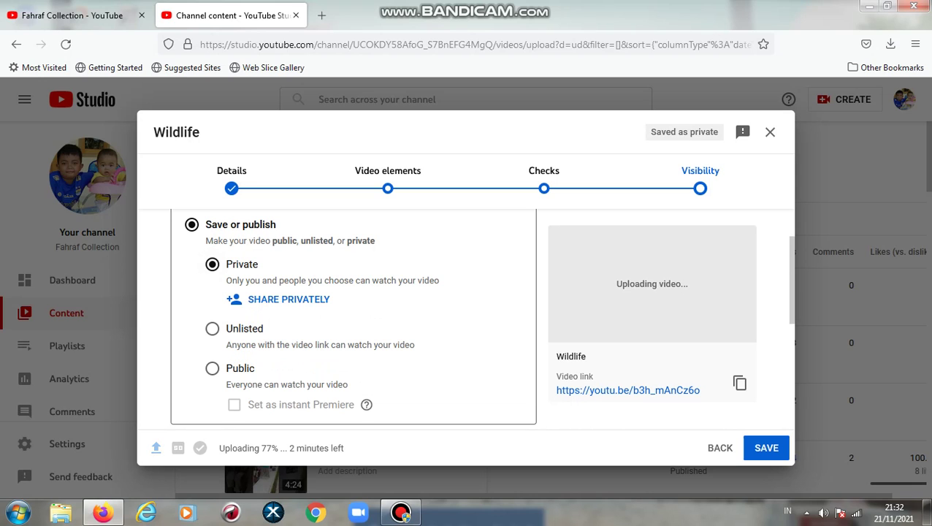
scroll(354, 317, "down", 1)
scroll(353, 318, "down", 1)
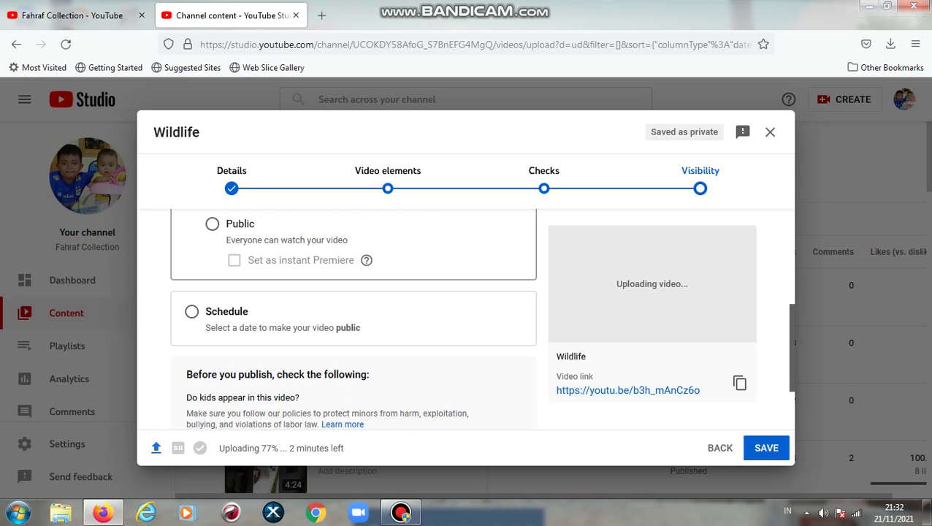
scroll(353, 317, "up", 1)
scroll(353, 318, "down", 1)
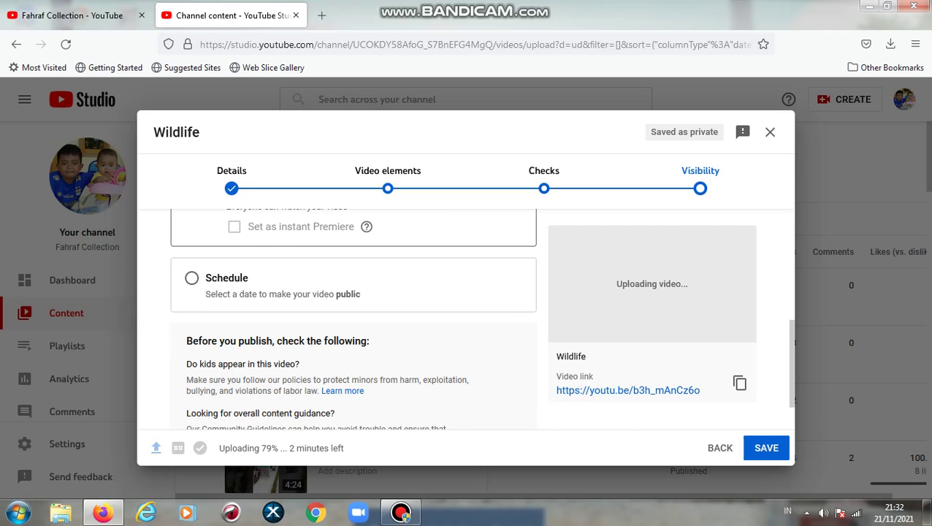
Try the Schedule option and examine its publishing date, time and Premiere settings
left_click(191, 278)
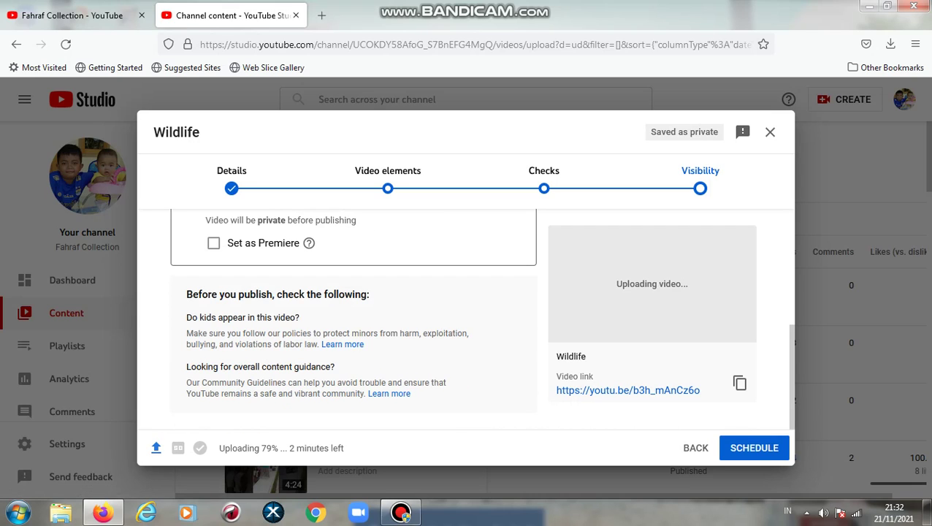
scroll(354, 317, "up", 1)
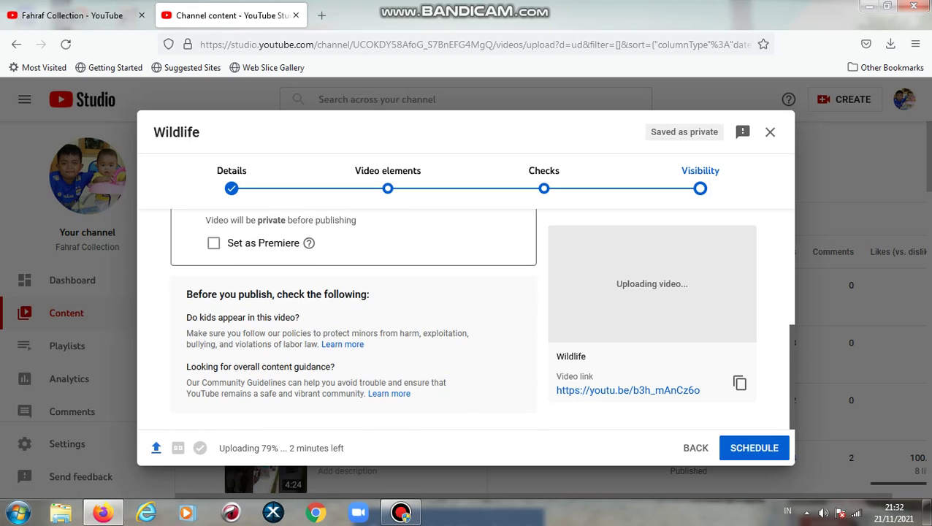
scroll(353, 318, "up", 3)
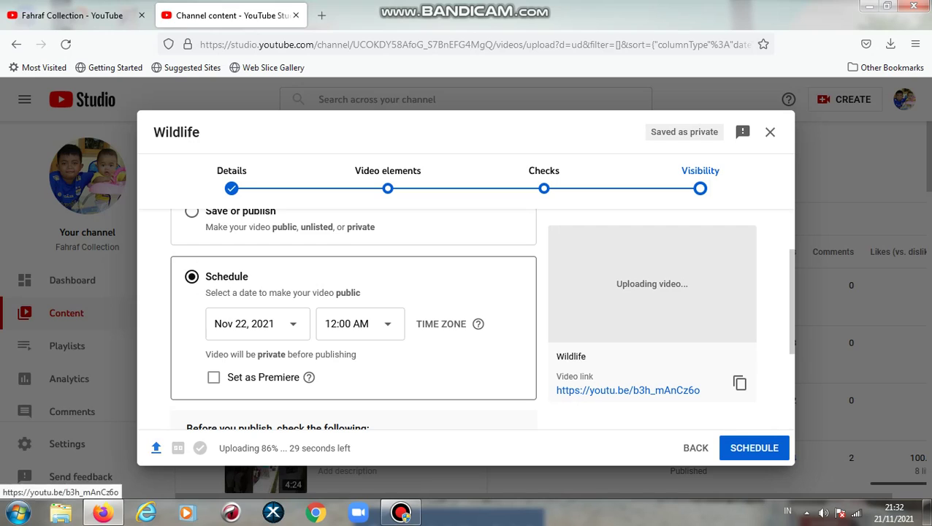
scroll(465, 321, "up", 2)
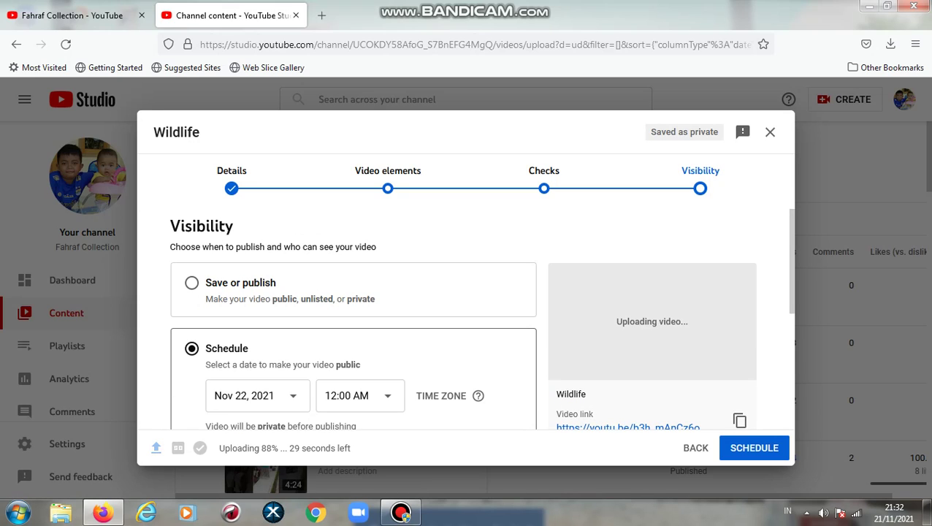
Choose Save or publish with Public visibility, publish the Wildlife video and close the processing notice
left_click(191, 282)
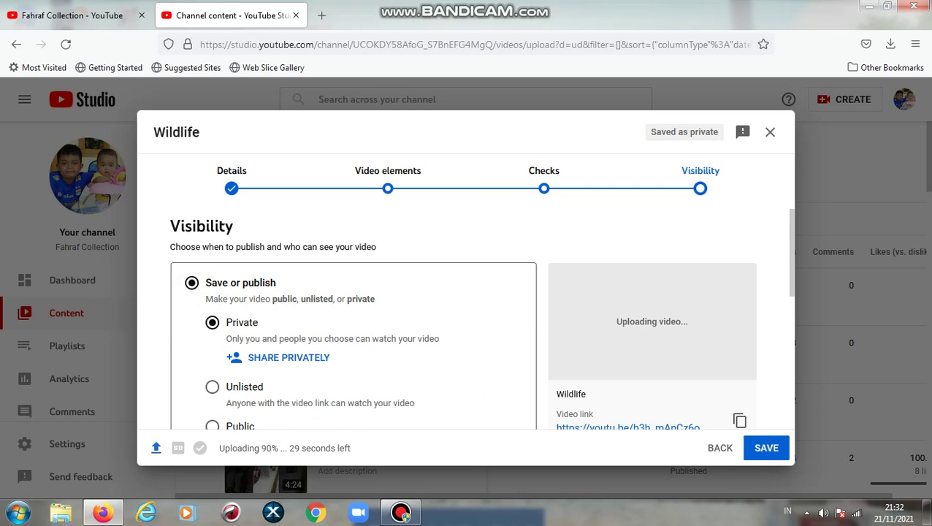
left_click(212, 426)
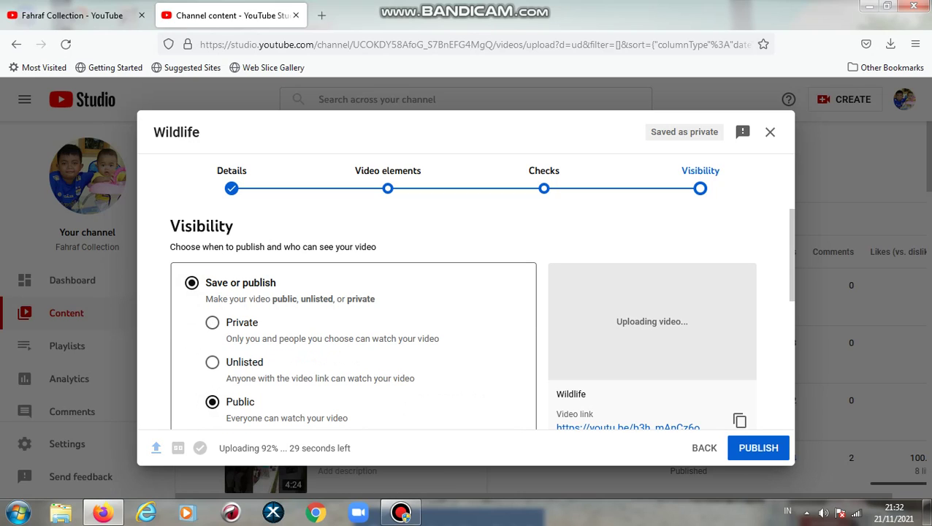
left_click(758, 447)
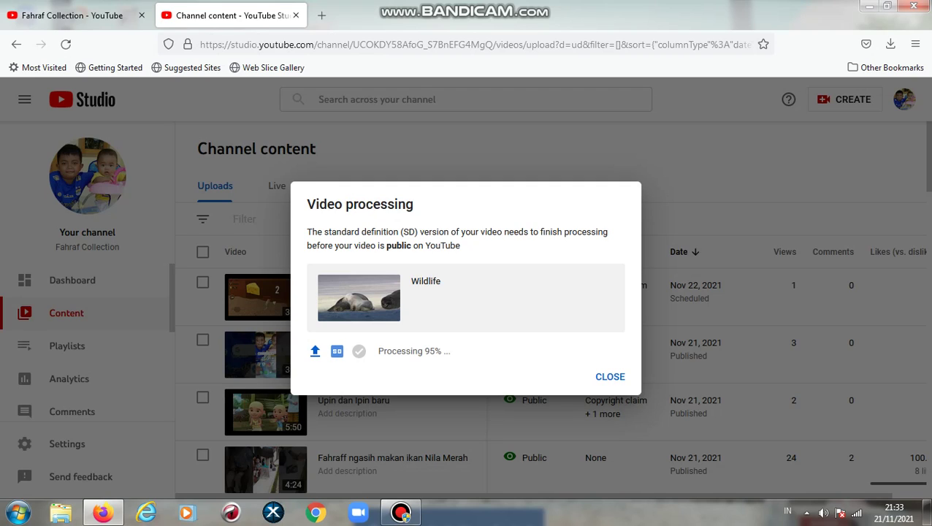
left_click(610, 376)
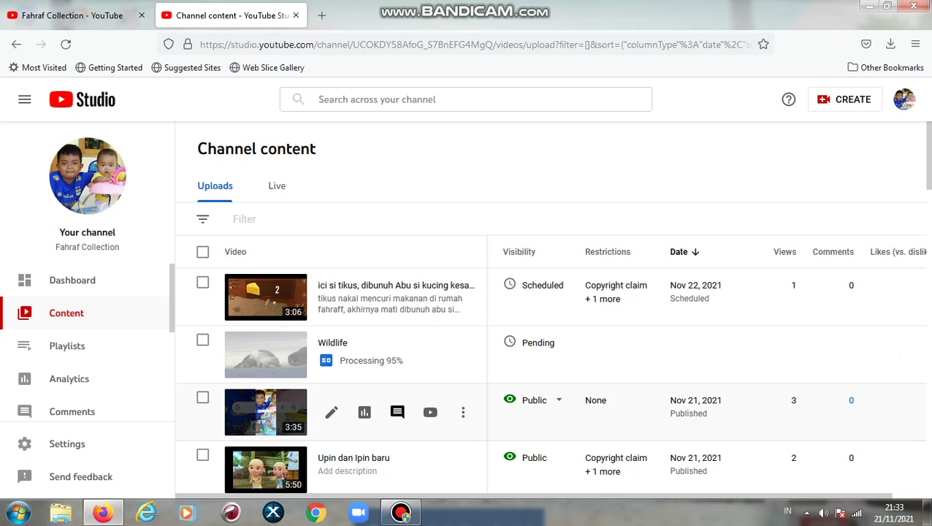
mouse_move(400, 513)
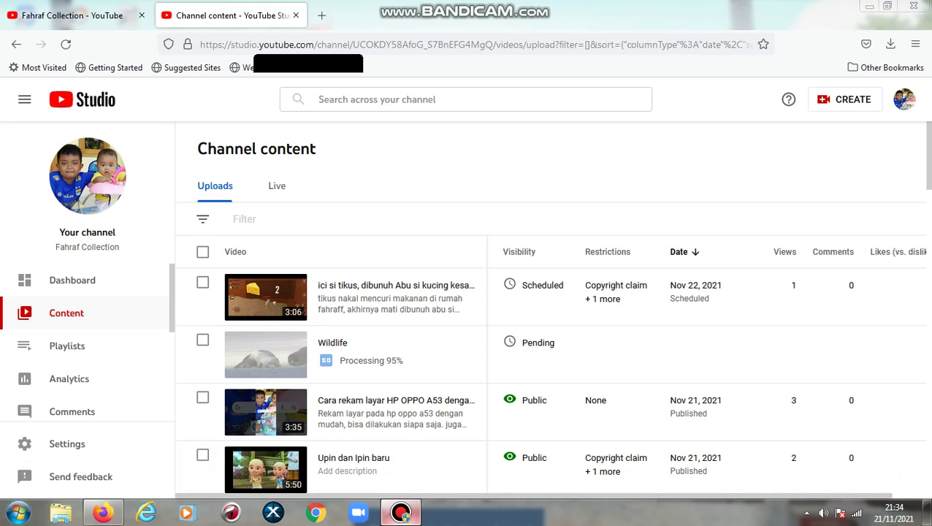
left_click(400, 512)
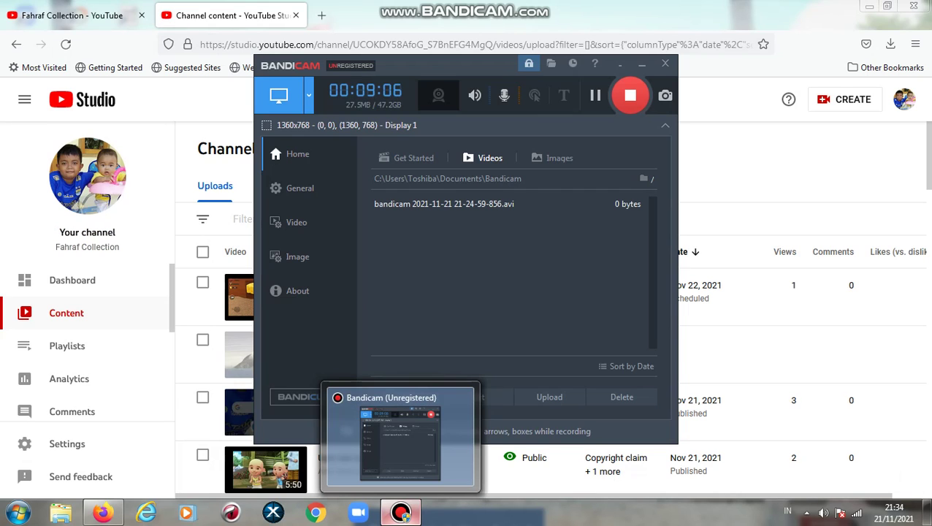